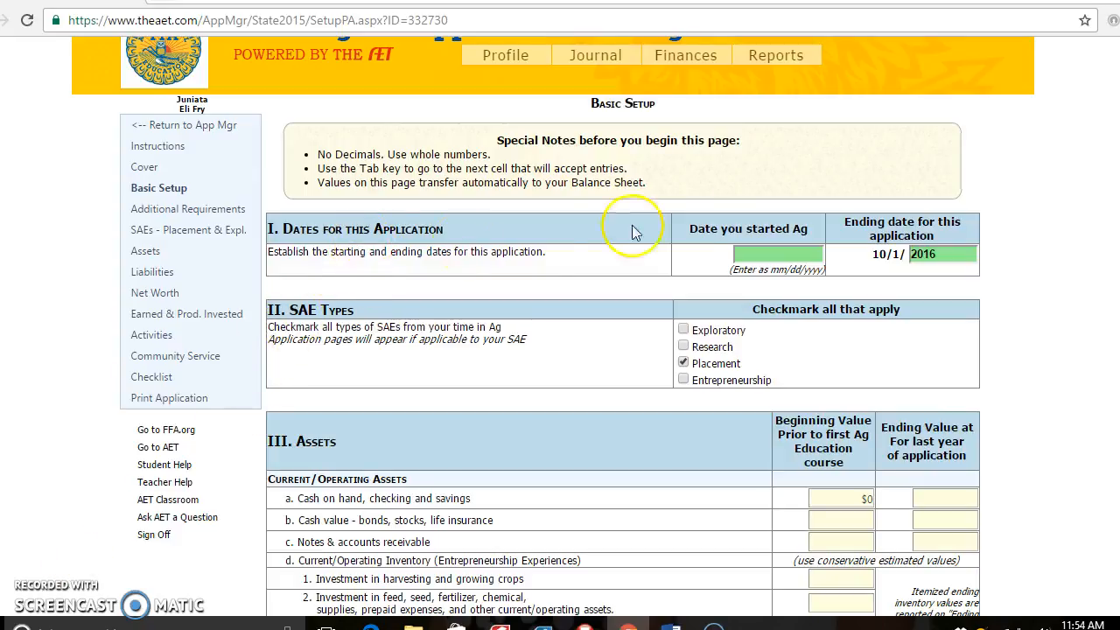
- Set the date Ag was started to 9/1/2013 and add Entrepreneurship to the SAE types
{"action": "left_click", "coordinate": [779, 254]}
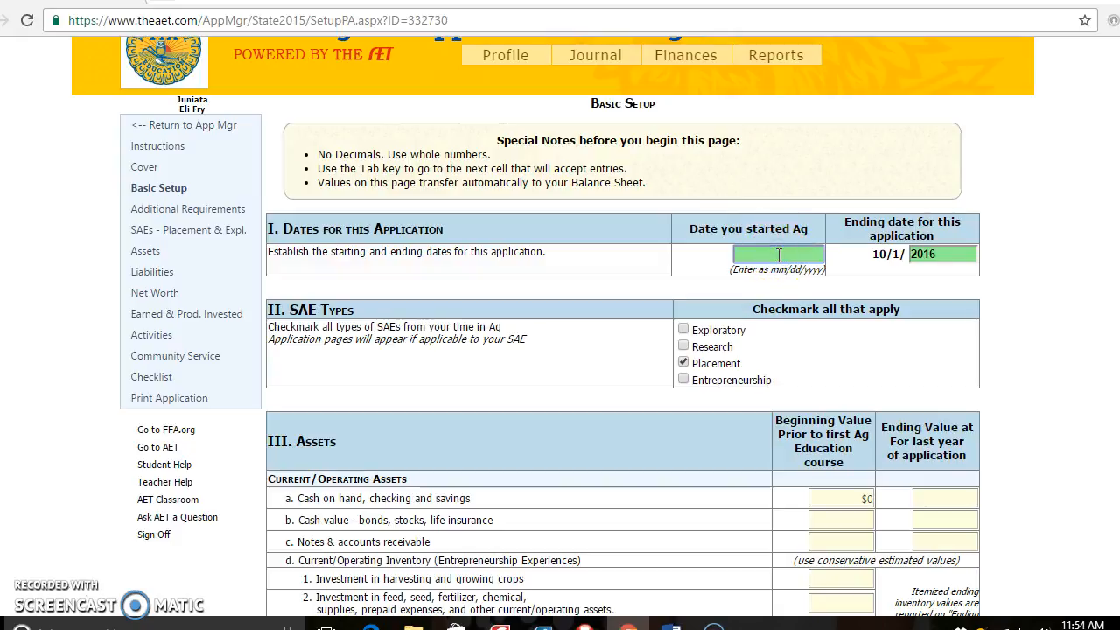
{"action": "type", "text": "9/1/2013"}
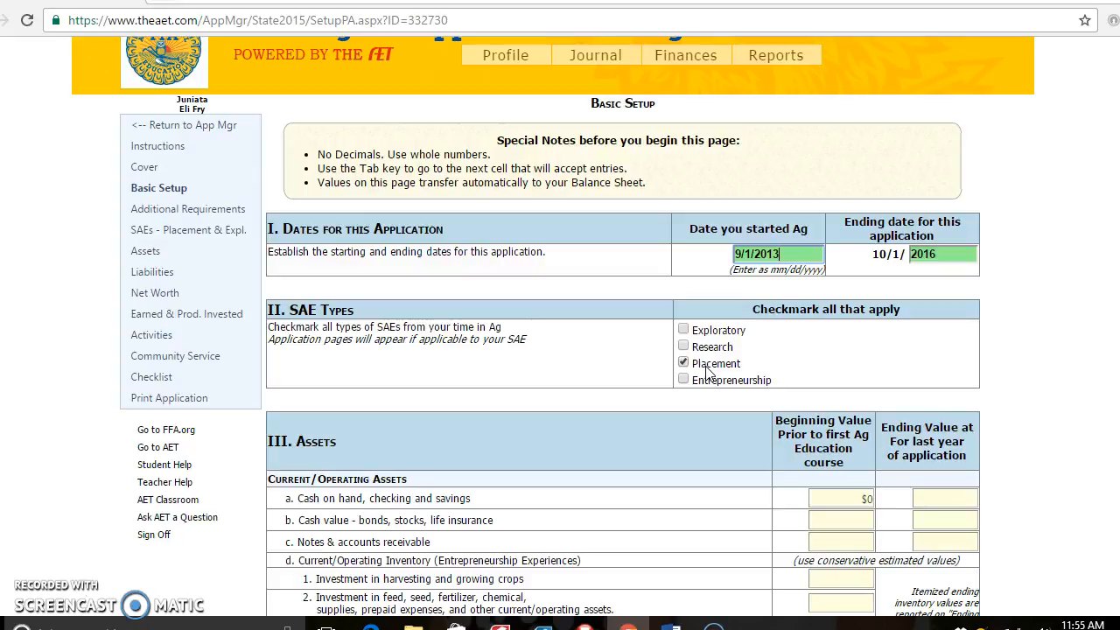
{"action": "left_click", "coordinate": [715, 393]}
{"action": "left_click", "coordinate": [684, 381]}
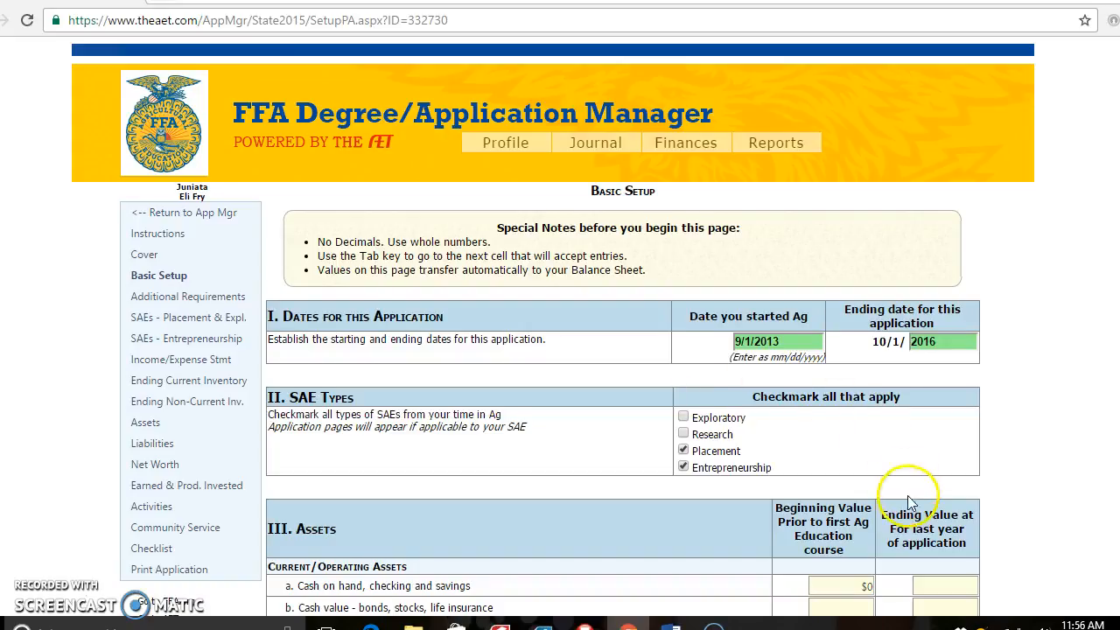
- Enter beginning current asset values of $50 for cash on hand, $0 for bonds, stocks and life insurance, and $0 for notes receivable
{"action": "scroll", "coordinate": [908, 495], "scroll_direction": "down", "scroll_amount": 2}
{"action": "scroll", "coordinate": [907, 504], "scroll_direction": "down", "scroll_amount": 2}
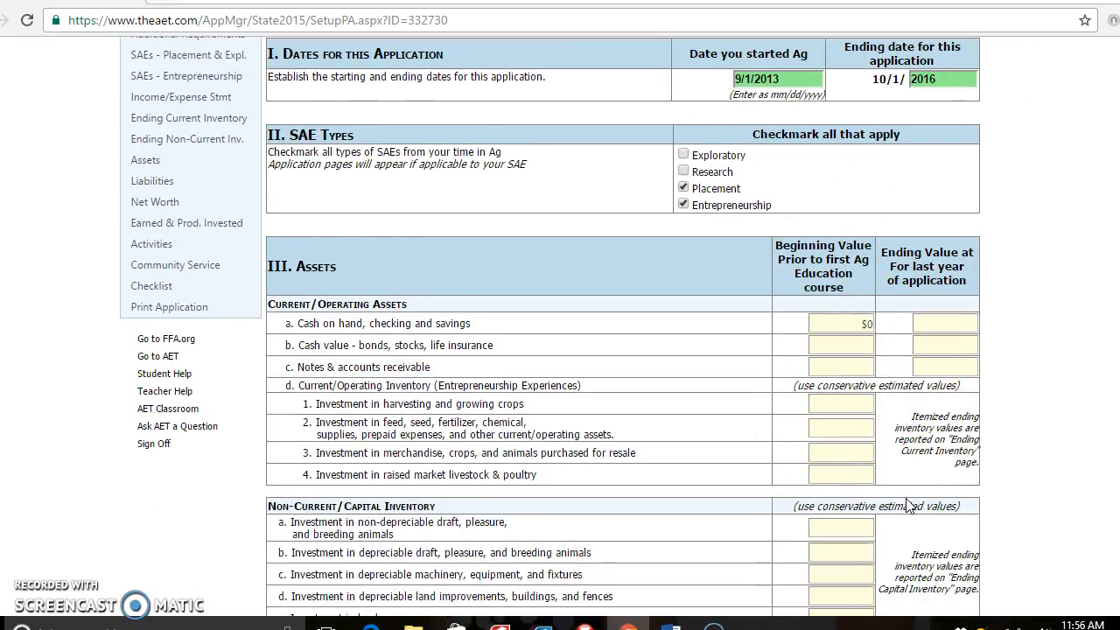
{"action": "left_click", "coordinate": [844, 237]}
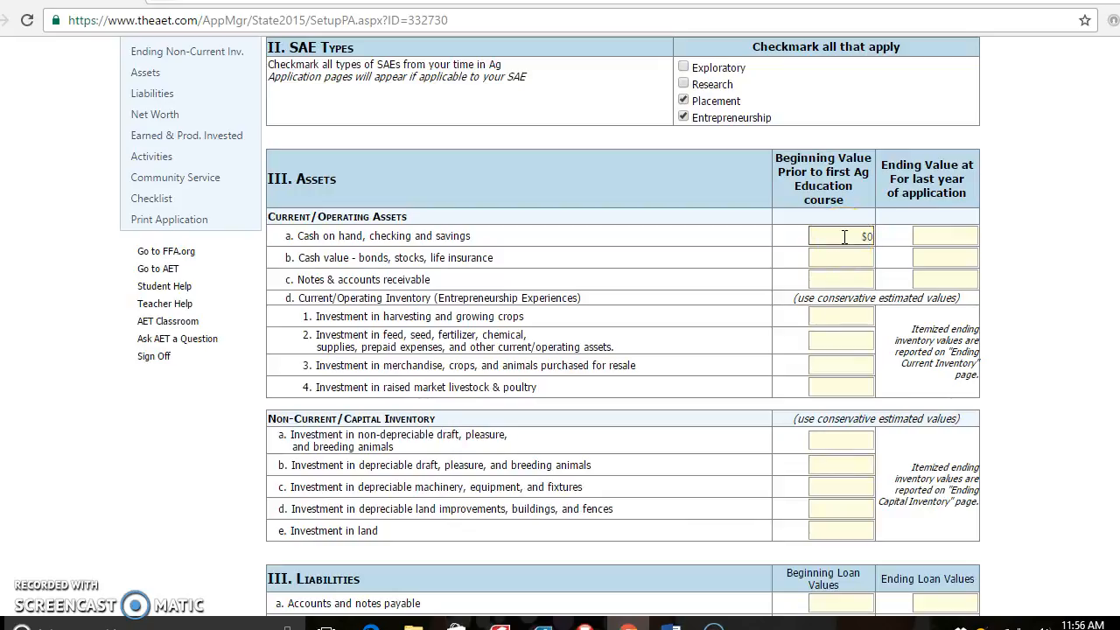
{"action": "left_click", "coordinate": [853, 175]}
{"action": "left_click", "coordinate": [868, 235]}
{"action": "type", "text": "50"}
{"action": "left_click", "coordinate": [859, 258]}
{"action": "type", "text": "0"}
{"action": "left_click", "coordinate": [841, 280]}
{"action": "type", "text": "0"}
- Enter beginning current inventory values: growing crops 0, feed and supplies 0, merchandise and animals for resale 500, raised market livestock 300
{"action": "left_click", "coordinate": [844, 313]}
{"action": "type", "text": "0"}
{"action": "left_click", "coordinate": [847, 342]}
{"action": "type", "text": "0"}
{"action": "left_click", "coordinate": [838, 365]}
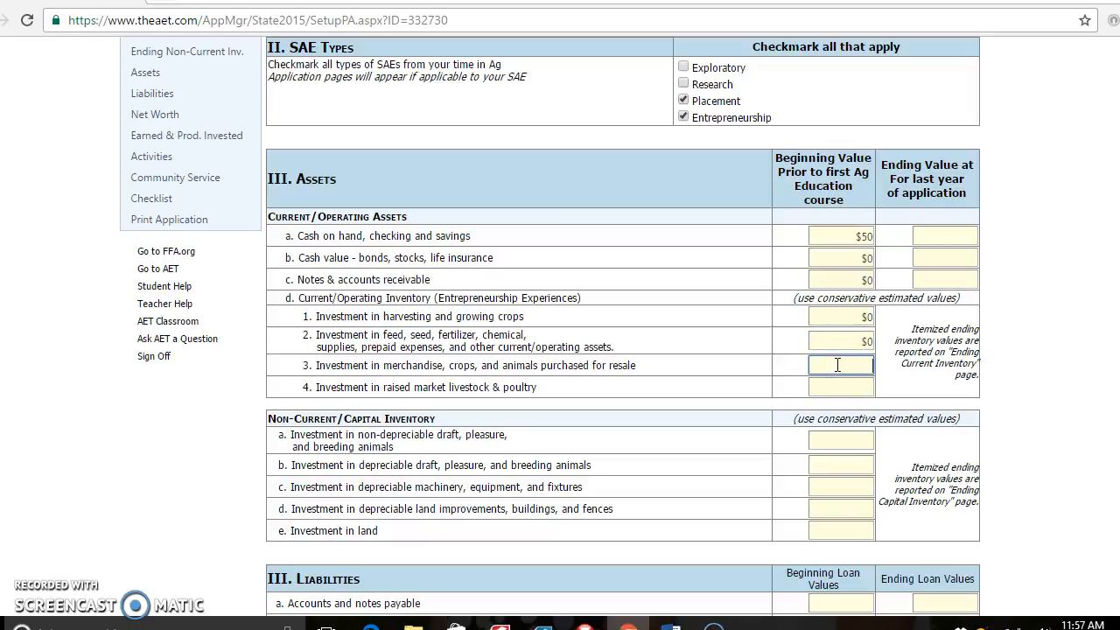
{"action": "type", "text": "500"}
{"action": "left_click", "coordinate": [840, 380]}
{"action": "type", "text": "300"}
- Enter 0 as the beginning value for all five non-current/capital inventory items, from non-depreciable animals through land
{"action": "left_click", "coordinate": [856, 436]}
{"action": "type", "text": "0"}
{"action": "left_click", "coordinate": [856, 464]}
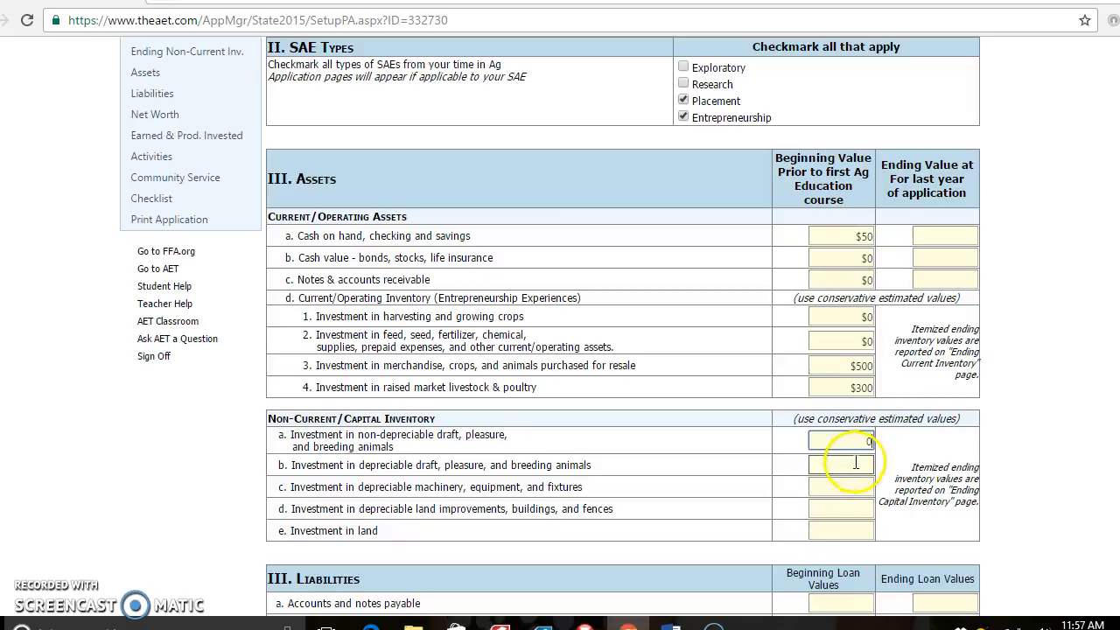
{"action": "type", "text": "0"}
{"action": "left_click", "coordinate": [852, 488]}
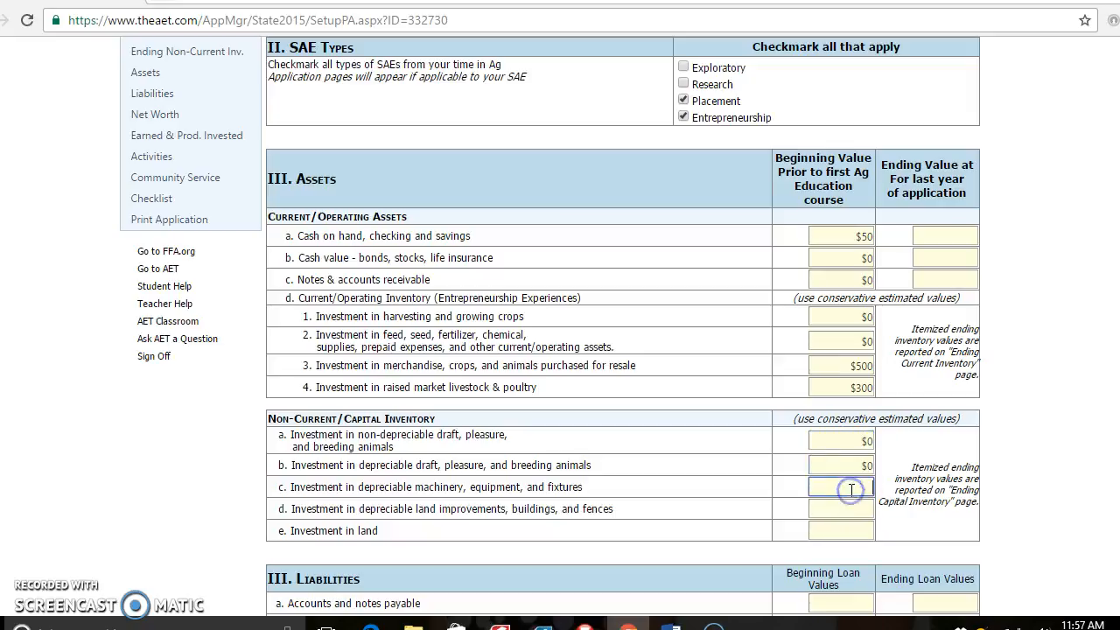
{"action": "type", "text": "0"}
{"action": "left_click", "coordinate": [862, 507]}
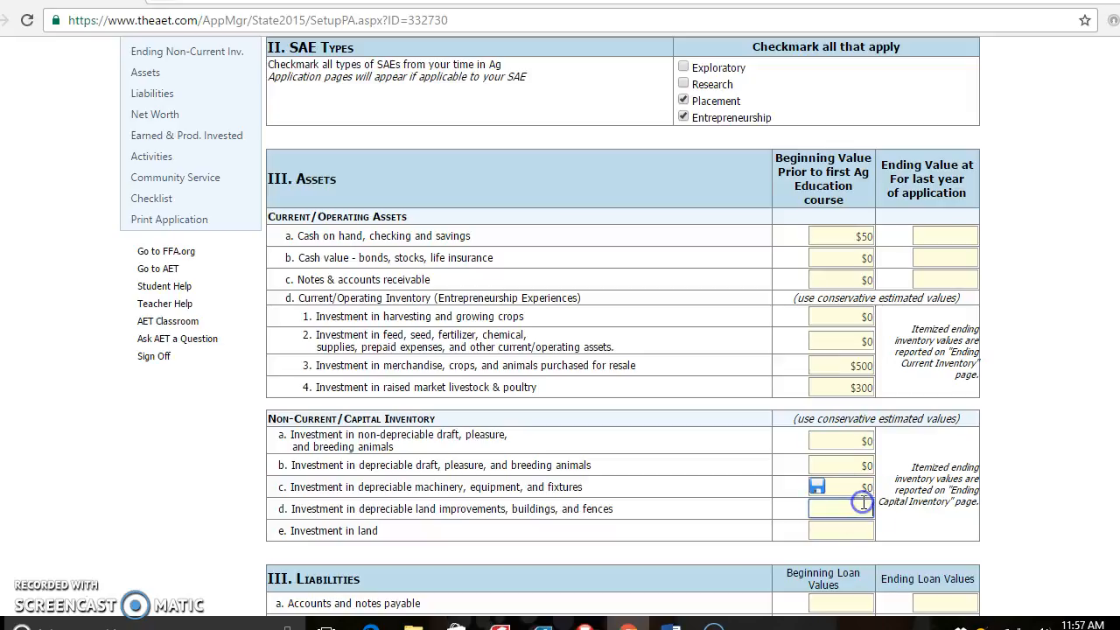
{"action": "type", "text": "0"}
{"action": "left_click", "coordinate": [843, 531]}
{"action": "left_click", "coordinate": [829, 532]}
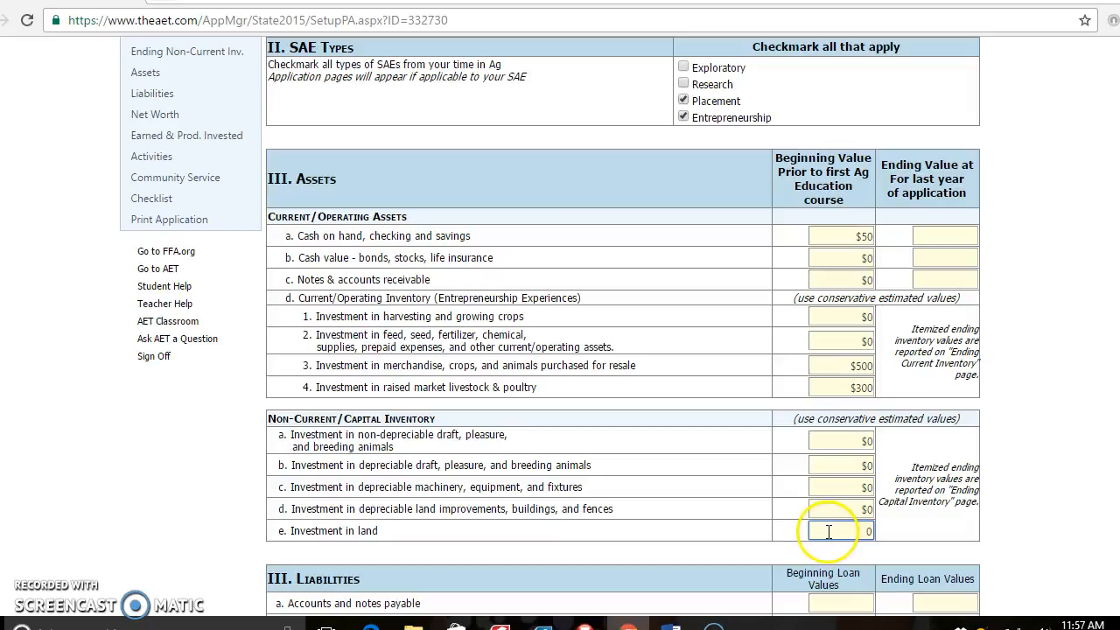
- Enter 0 as the beginning loan value for all four liability rows
{"action": "scroll", "coordinate": [829, 531], "scroll_direction": "down", "scroll_amount": 2}
{"action": "left_click", "coordinate": [856, 427]}
{"action": "type", "text": "0"}
{"action": "left_click", "coordinate": [859, 455]}
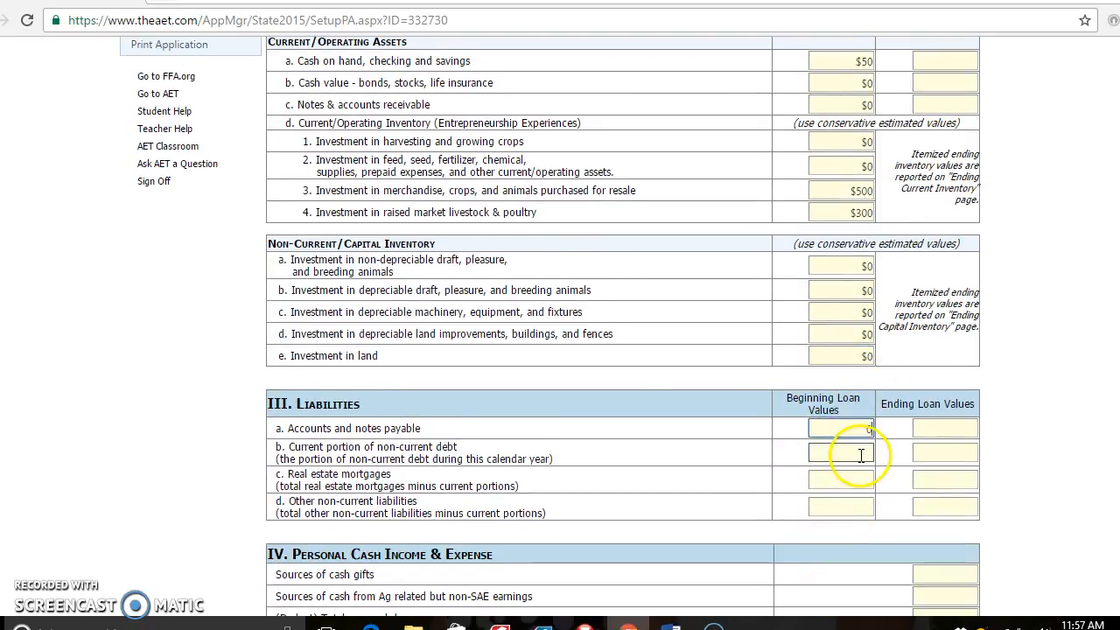
{"action": "type", "text": "0"}
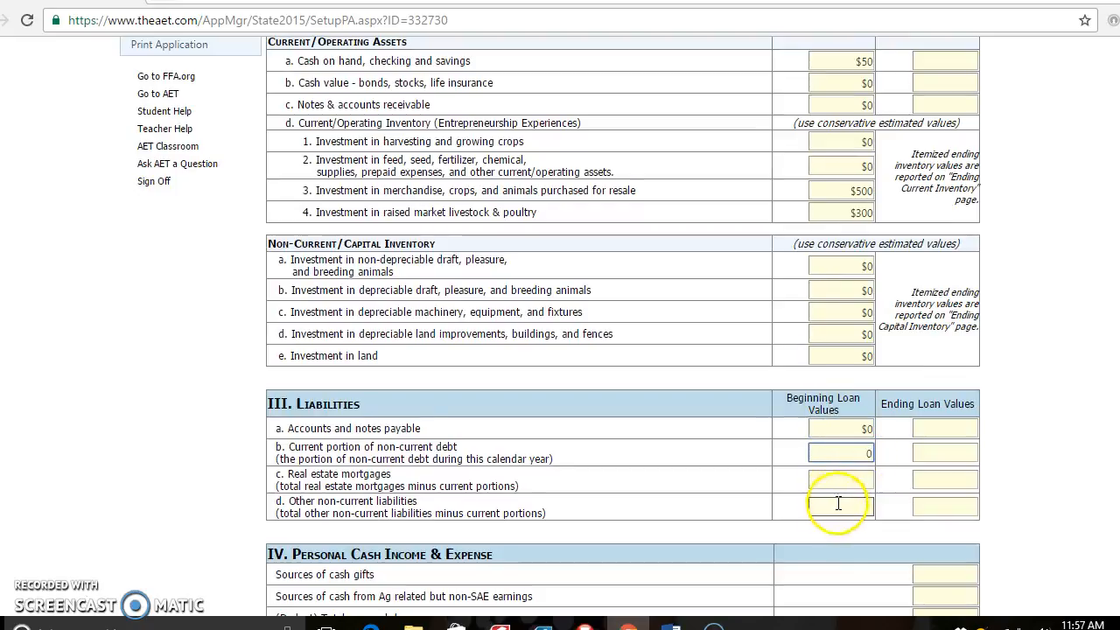
{"action": "left_click", "coordinate": [834, 476]}
{"action": "type", "text": "0"}
{"action": "left_click", "coordinate": [839, 508]}
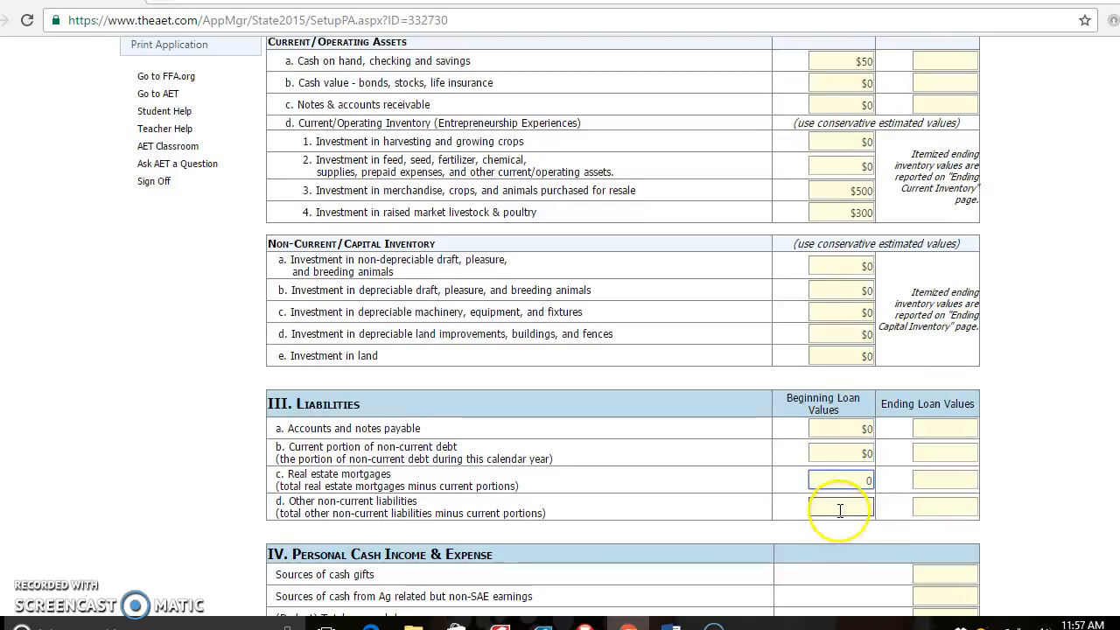
- Enter ending asset values of 1000 for cash on hand, 0 for bonds, stocks and life insurance, and 100 for notes receivable
{"action": "scroll", "coordinate": [994, 447], "scroll_direction": "up", "scroll_amount": 2}
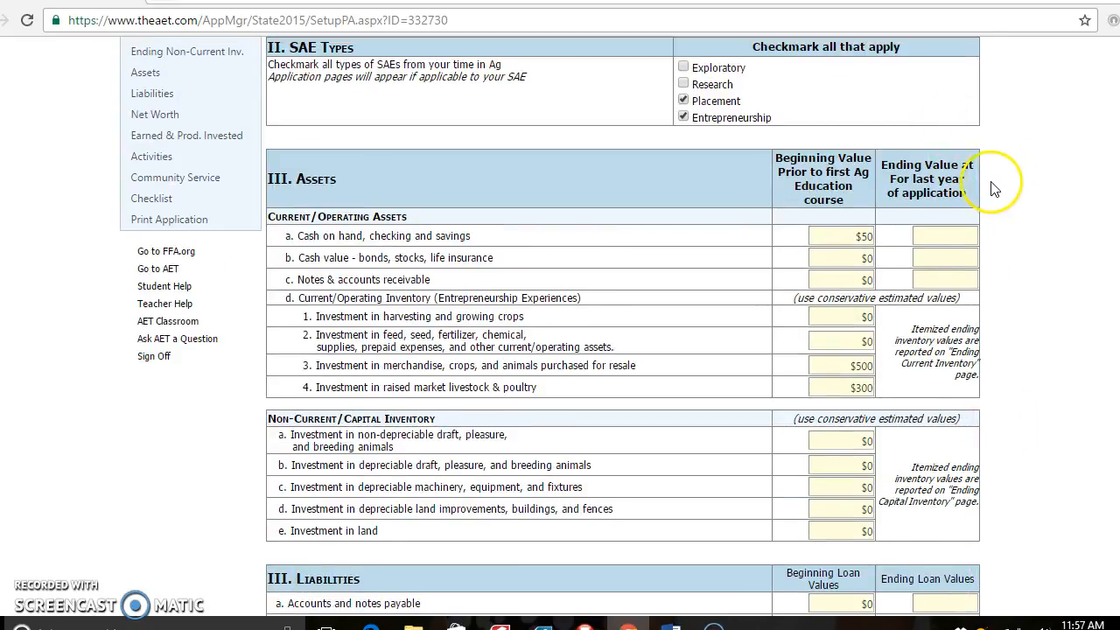
{"action": "left_click", "coordinate": [974, 230]}
{"action": "left_click", "coordinate": [970, 234]}
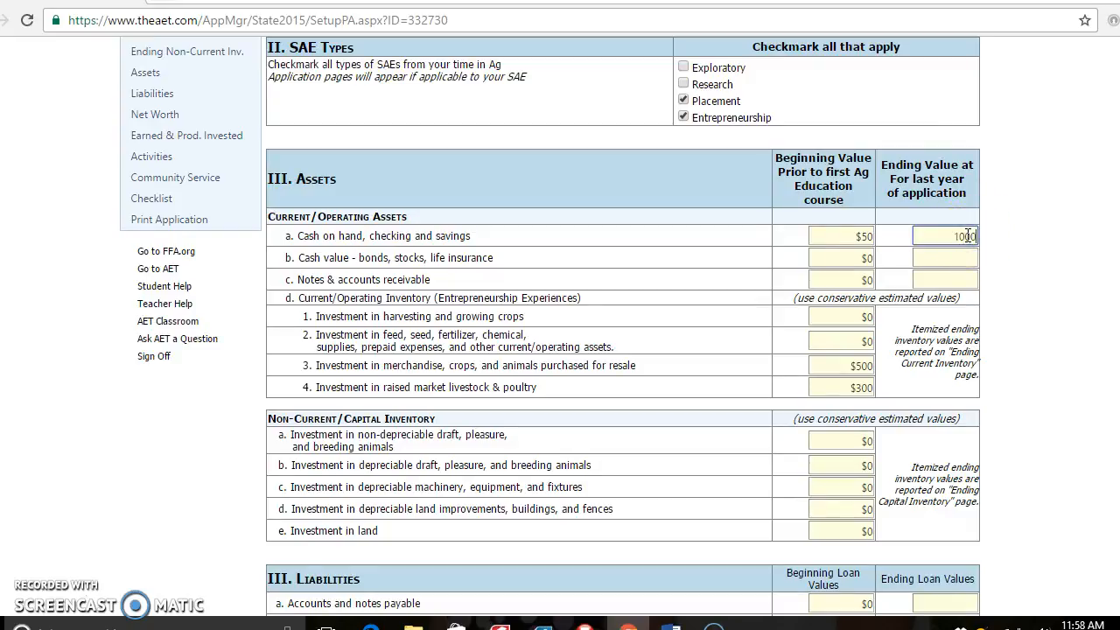
{"action": "type", "text": "1000"}
{"action": "left_click", "coordinate": [960, 257]}
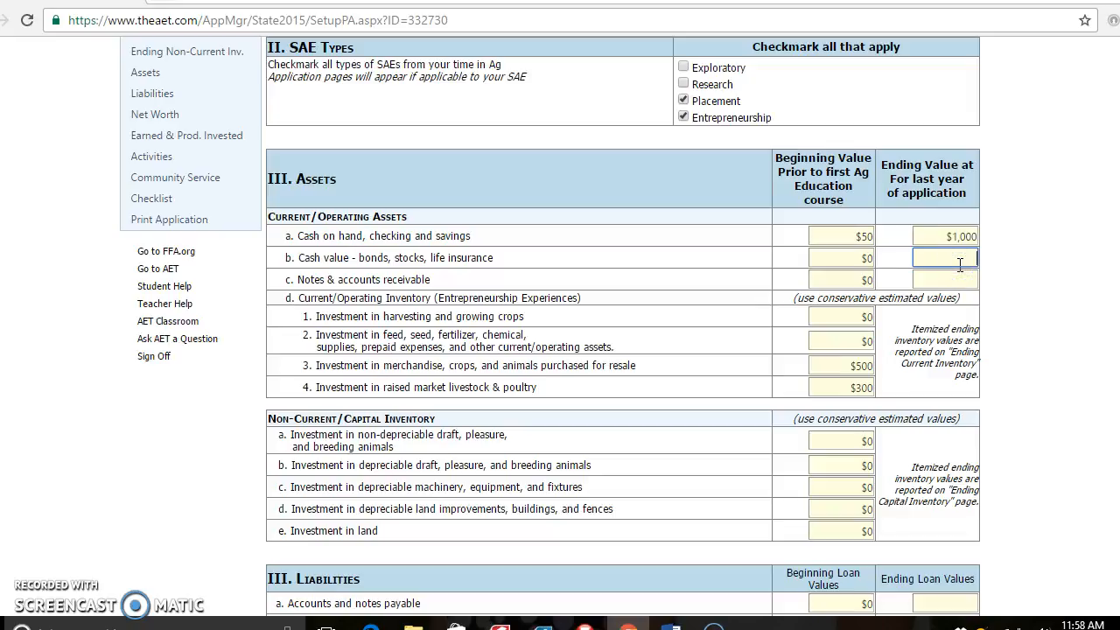
{"action": "type", "text": "0"}
{"action": "left_click", "coordinate": [960, 279]}
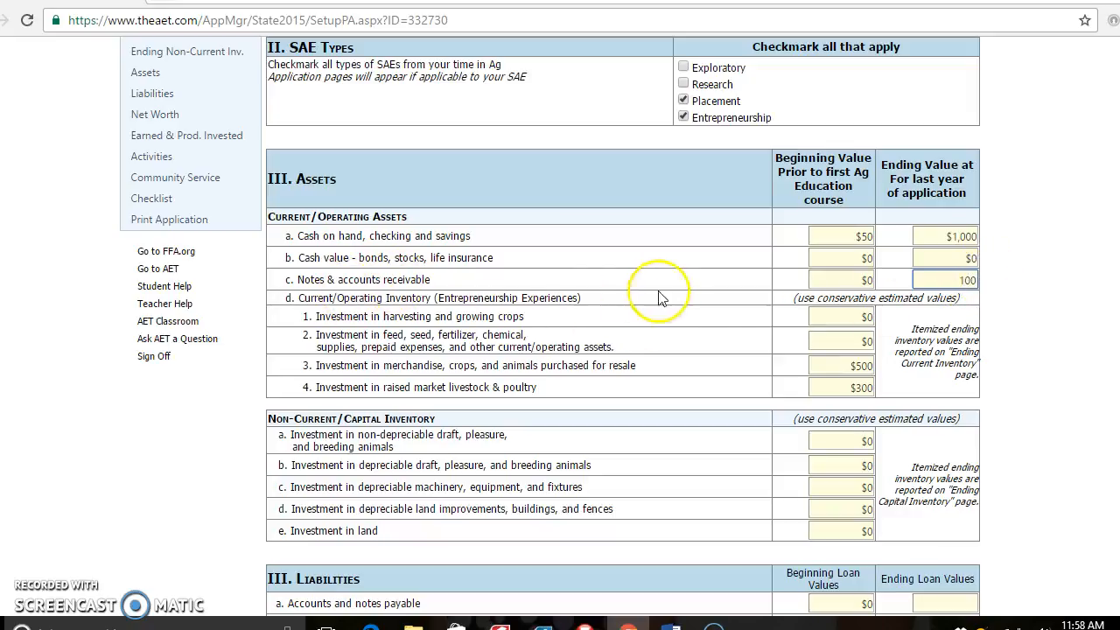
- Enter 0 as the ending loan value for all four liability rows
{"action": "scroll", "coordinate": [963, 516], "scroll_direction": "down", "scroll_amount": 3}
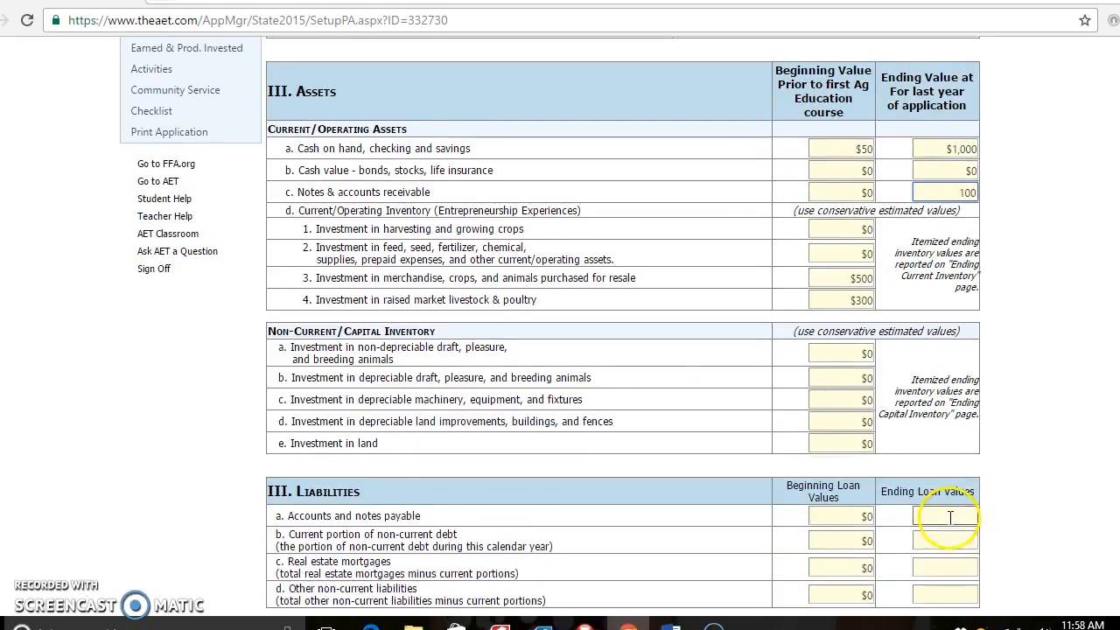
{"action": "left_click", "coordinate": [958, 347]}
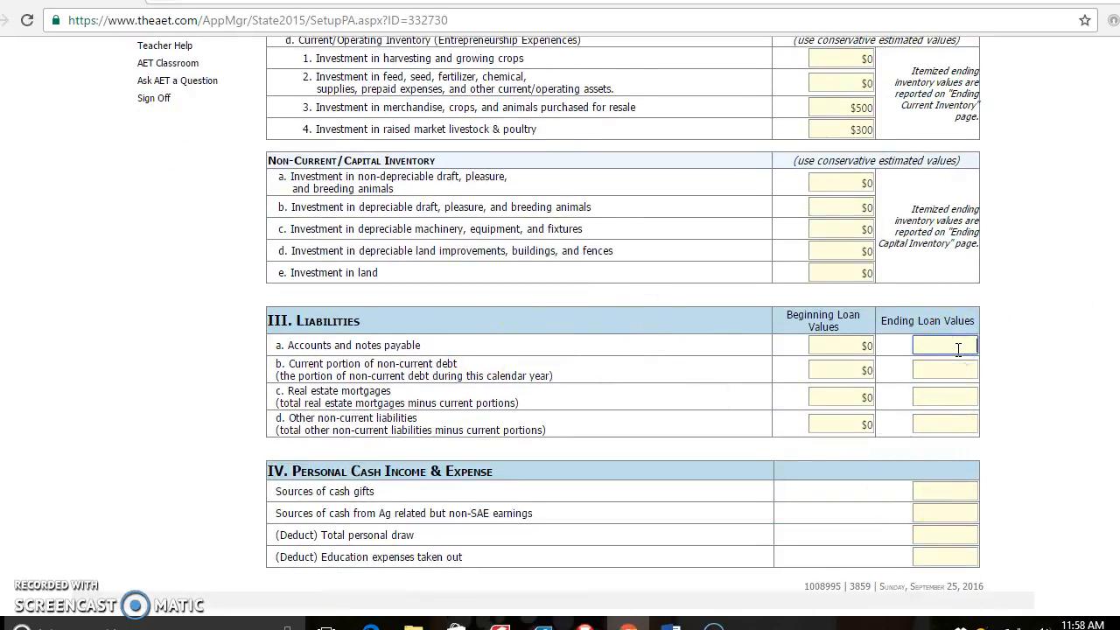
{"action": "left_click", "coordinate": [957, 367]}
{"action": "type", "text": "0"}
{"action": "left_click", "coordinate": [956, 396]}
{"action": "type", "text": "0"}
{"action": "left_click", "coordinate": [957, 420]}
{"action": "left_click", "coordinate": [951, 426]}
{"action": "type", "text": "0"}
{"action": "left_click", "coordinate": [939, 425]}
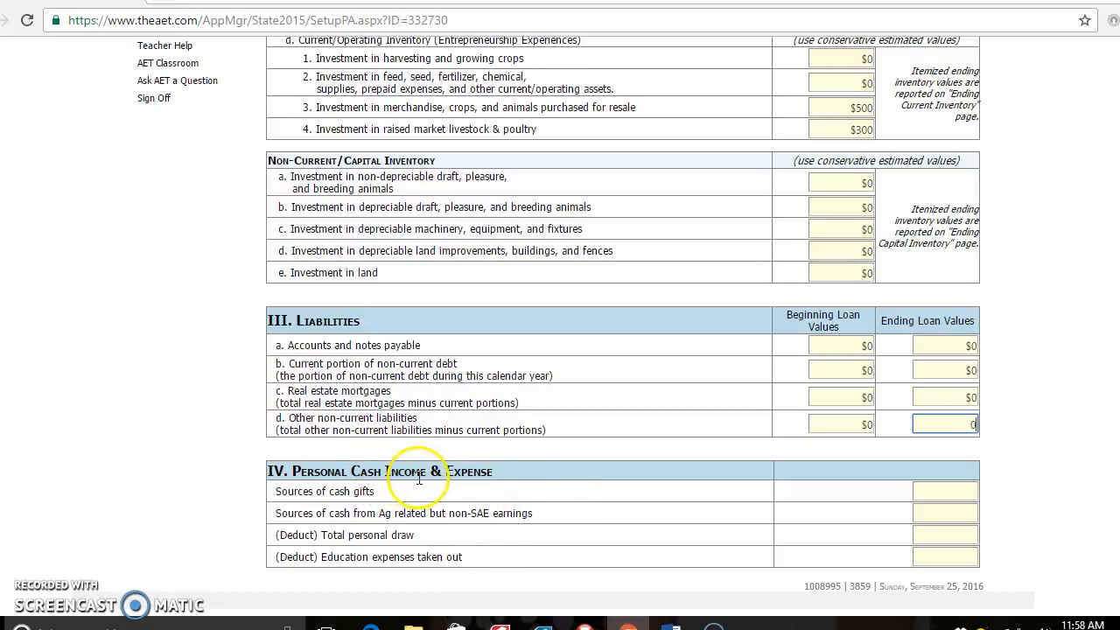
- Open the Additional Requirements page and answer Yes for performing 10 procedures of parliamentary law
{"action": "scroll", "coordinate": [418, 483], "scroll_direction": "up", "scroll_amount": 1}
{"action": "scroll", "coordinate": [420, 484], "scroll_direction": "up", "scroll_amount": 3}
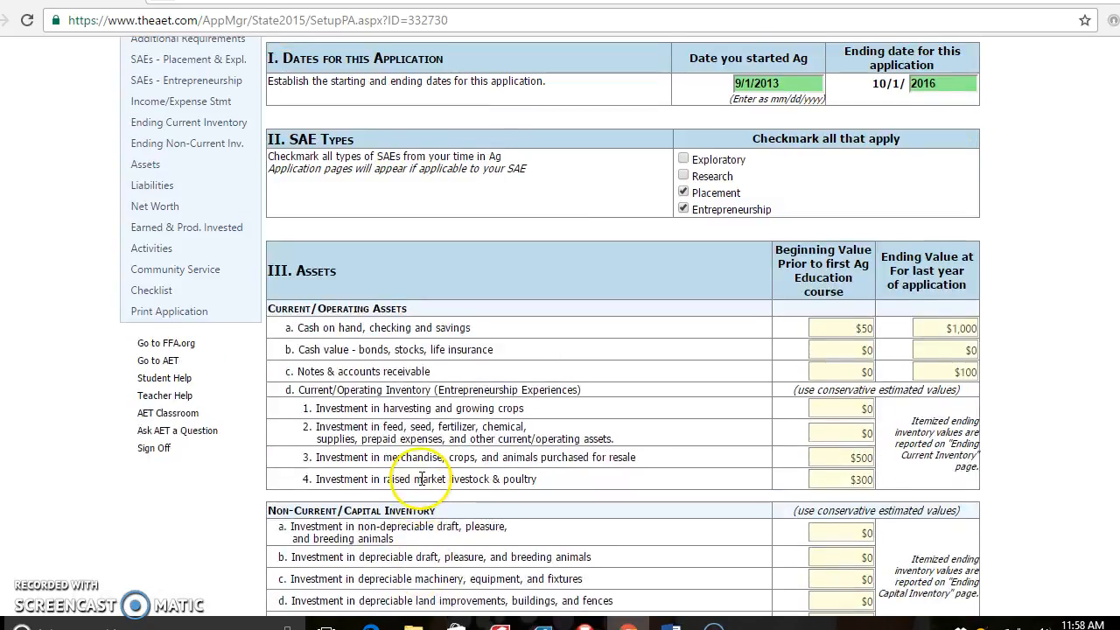
{"action": "scroll", "coordinate": [425, 455], "scroll_direction": "up", "scroll_amount": 1}
{"action": "left_click", "coordinate": [223, 125]}
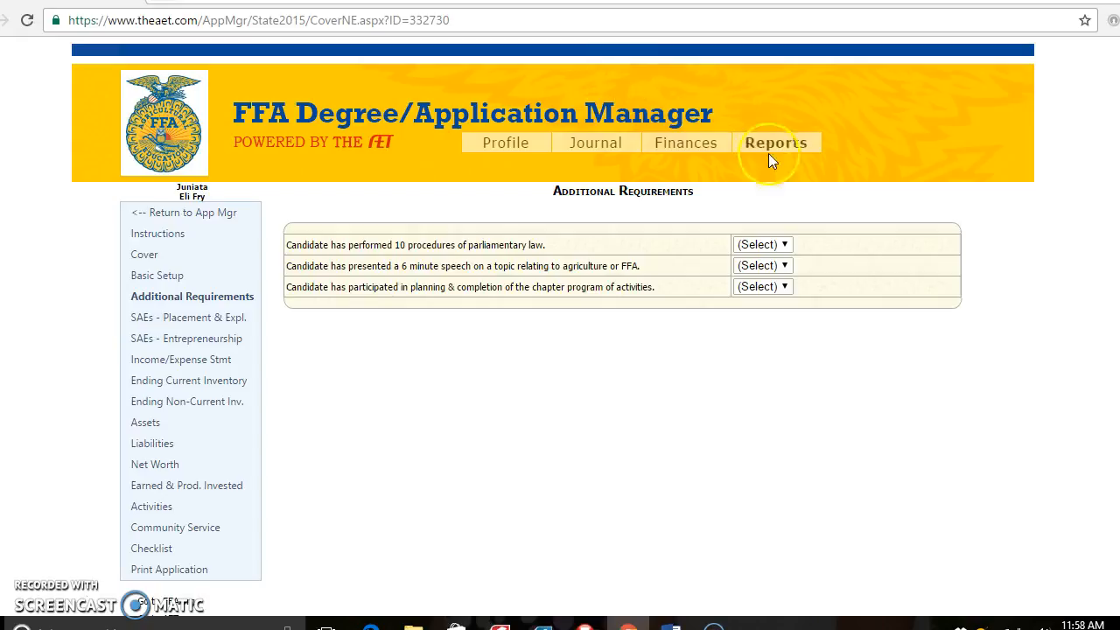
{"action": "left_click", "coordinate": [785, 246]}
{"action": "left_click", "coordinate": [777, 275]}
{"action": "left_click", "coordinate": [787, 247]}
{"action": "left_click", "coordinate": [782, 289]}
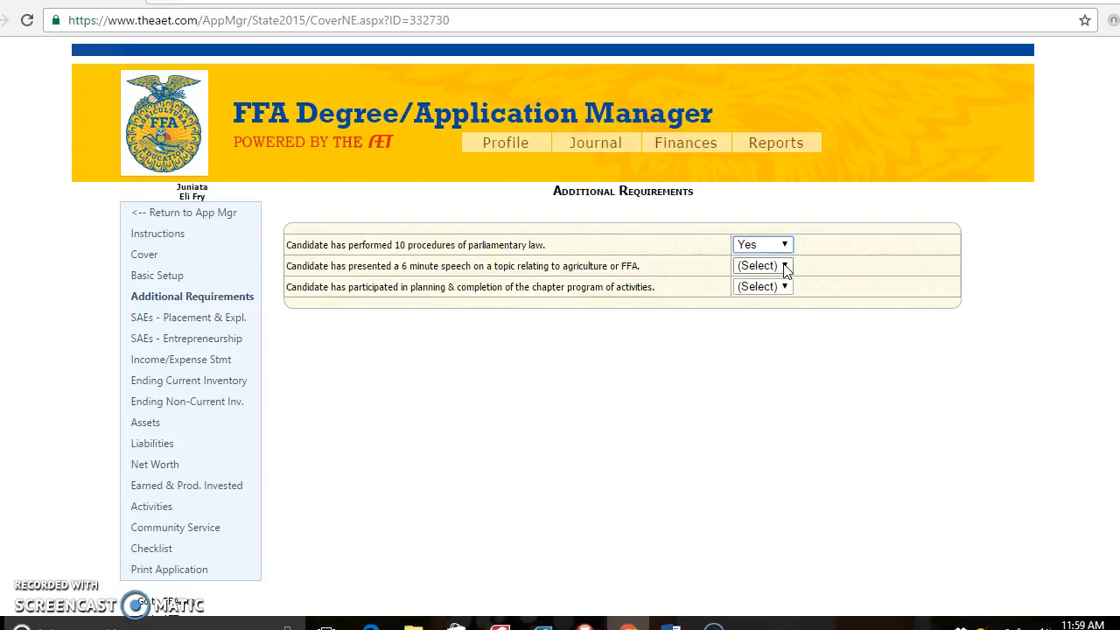
- Answer Yes for the 6 minute speech and for participation in the chapter program of activities
{"action": "left_click", "coordinate": [785, 266]}
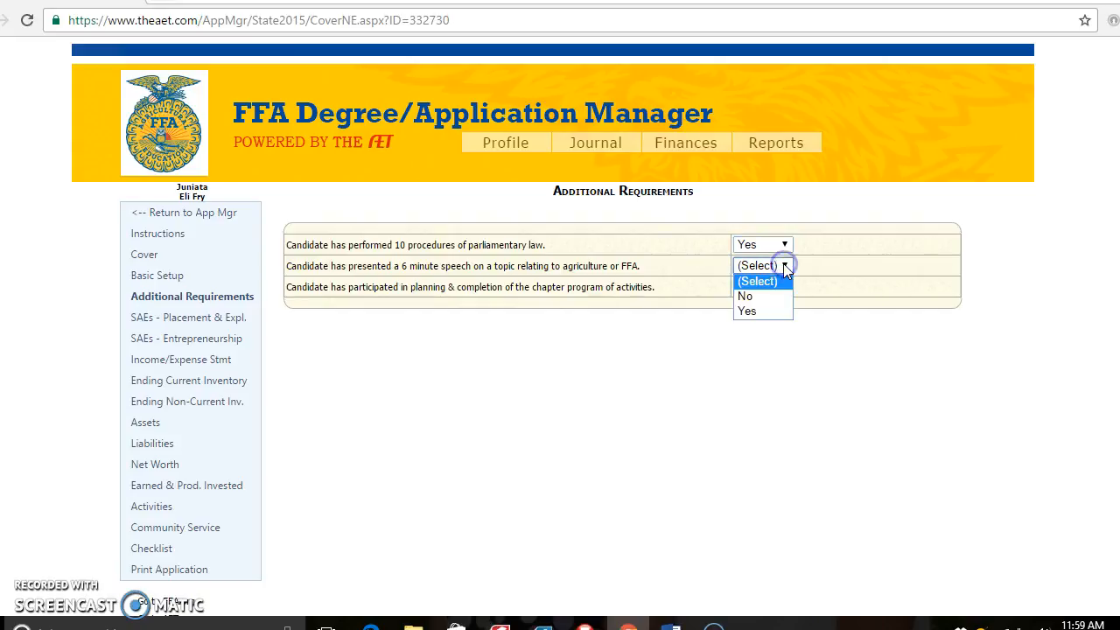
{"action": "left_click", "coordinate": [758, 311]}
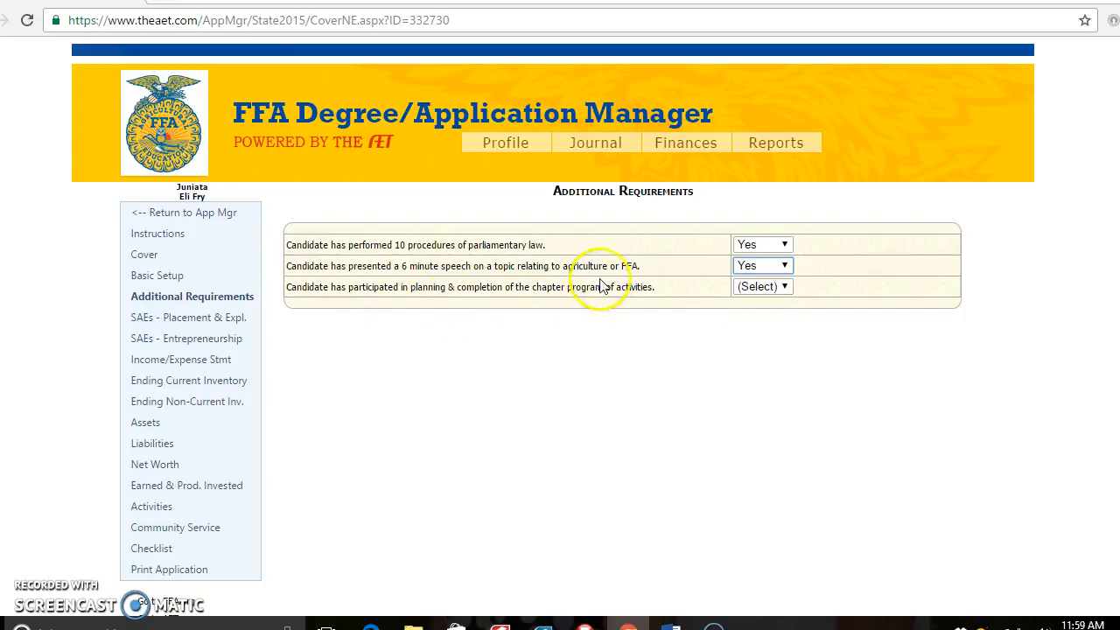
{"action": "left_click", "coordinate": [782, 289]}
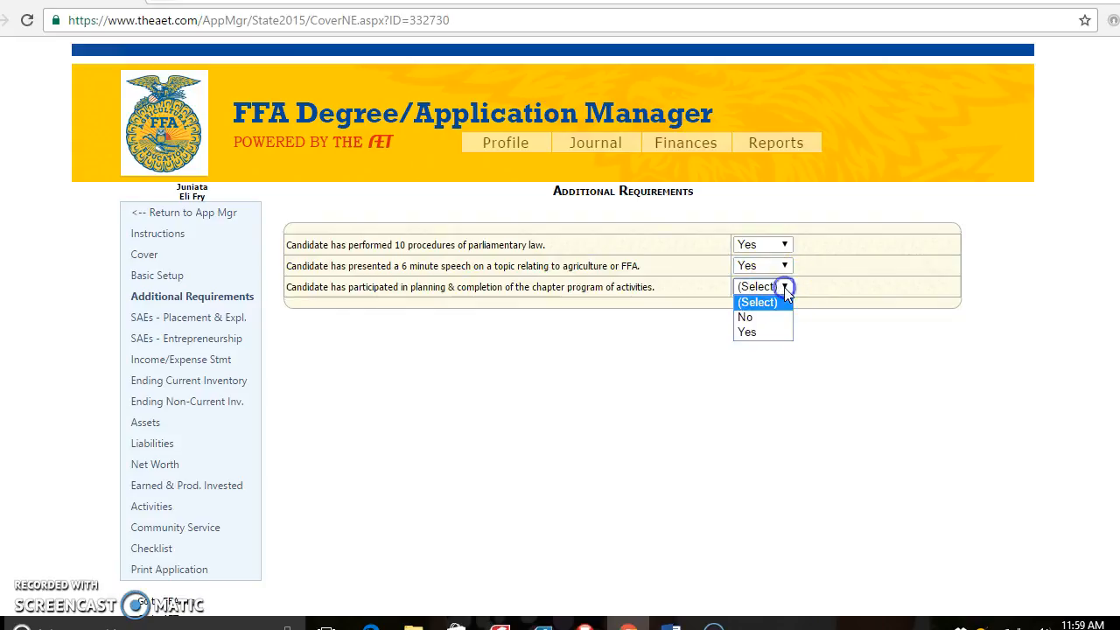
{"action": "left_click", "coordinate": [749, 333]}
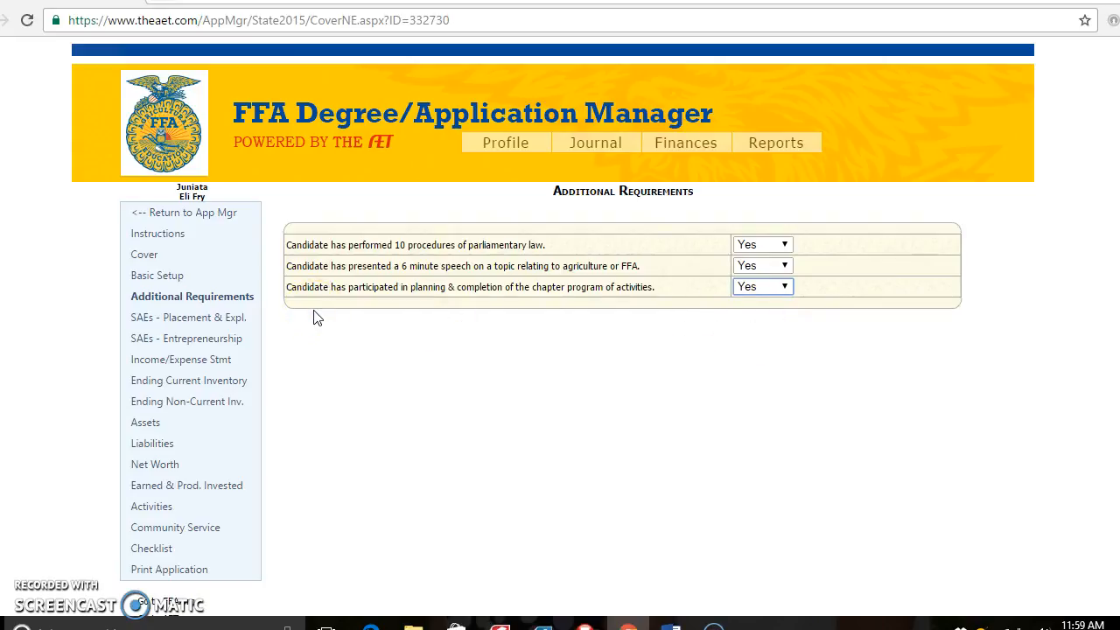
{"action": "left_click", "coordinate": [199, 325]}
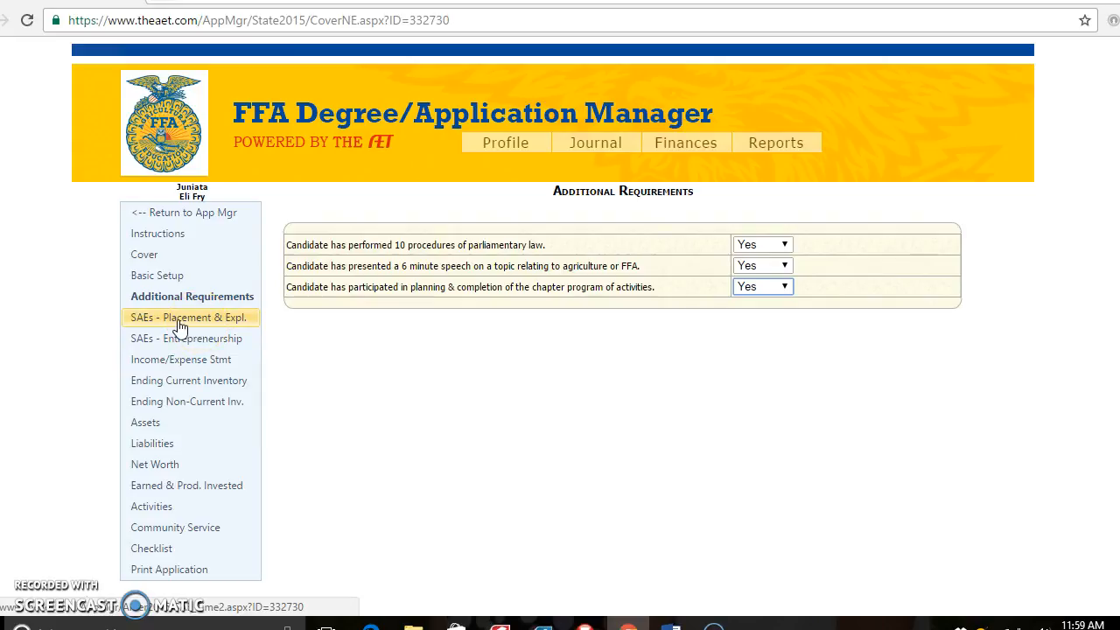
{"action": "left_click", "coordinate": [184, 348]}
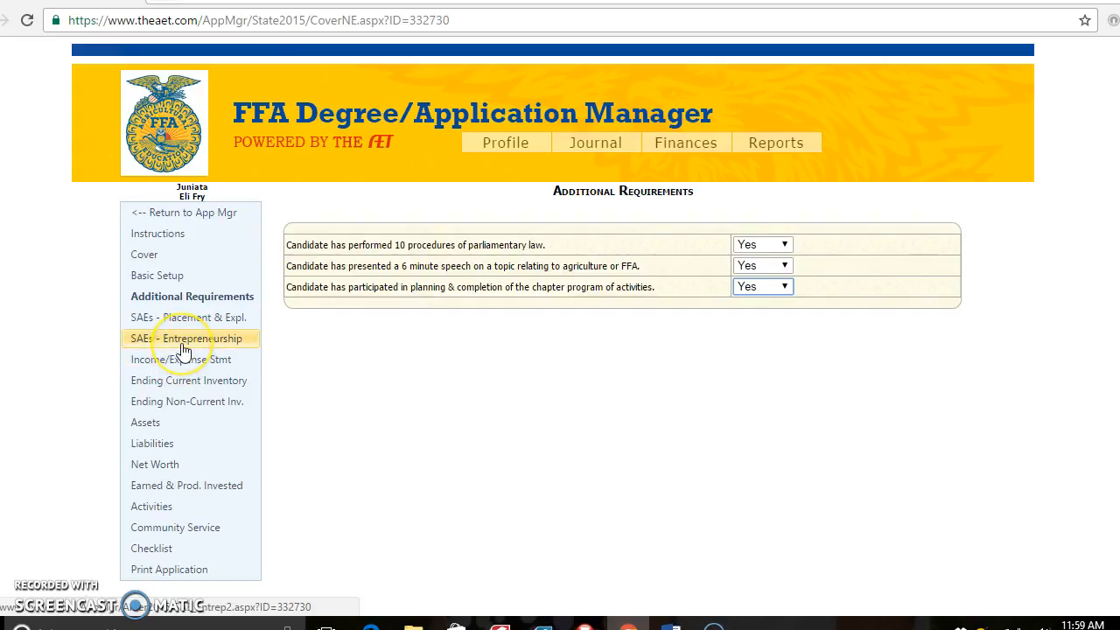